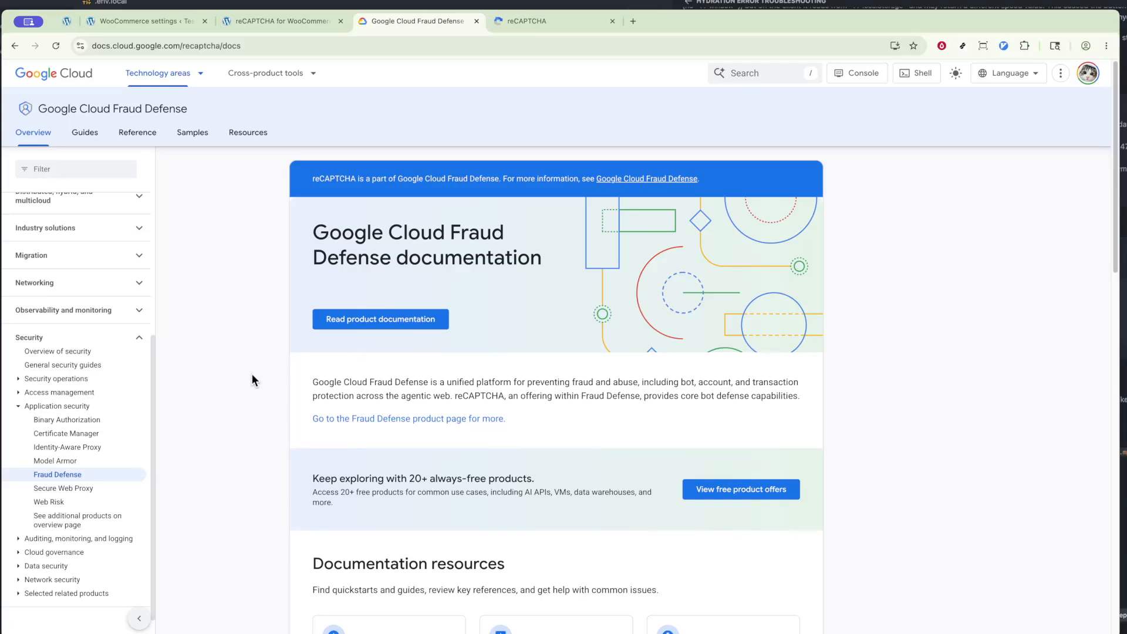
Step: Close the WooCommerce settings page and go to the Google reCAPTCHA page for registering a new site
key("ctrl+1")
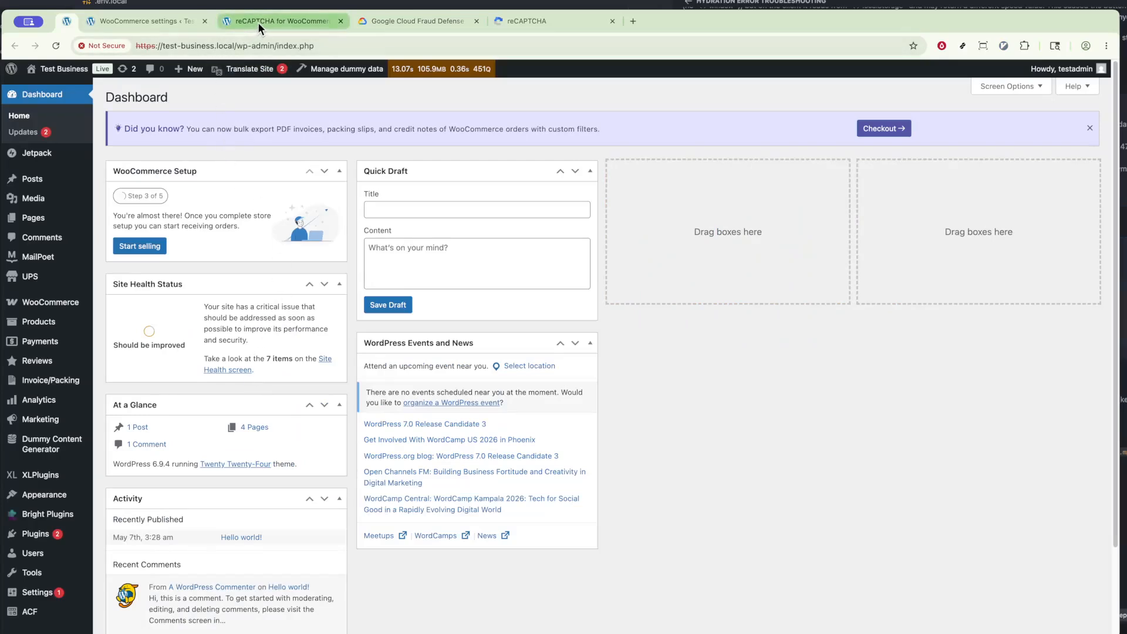
left_click(146, 22)
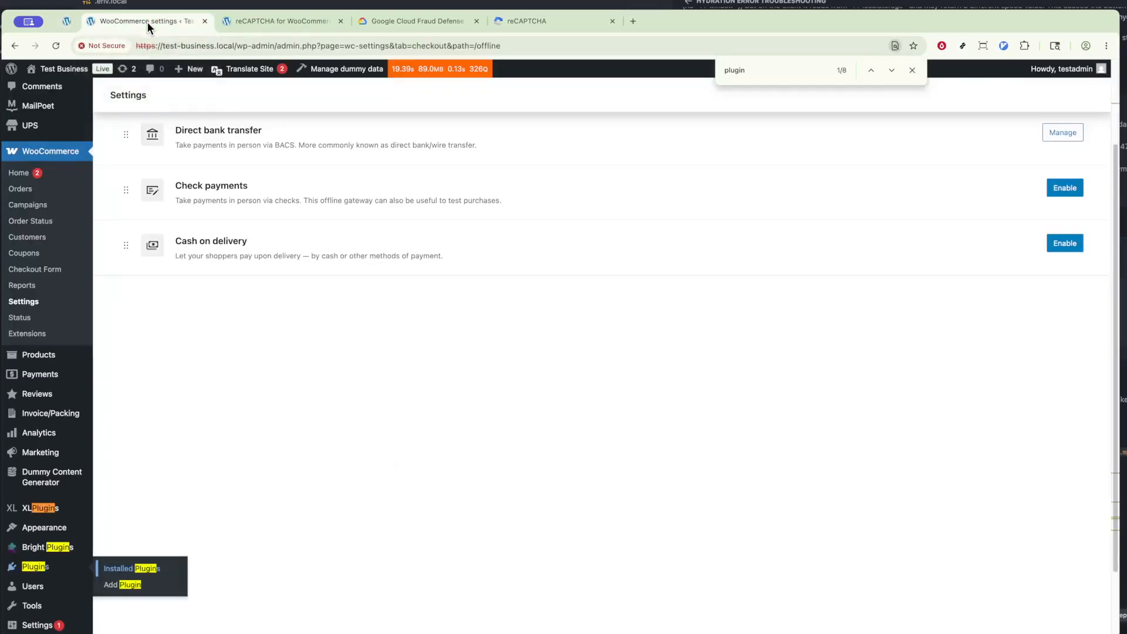
key("super+w")
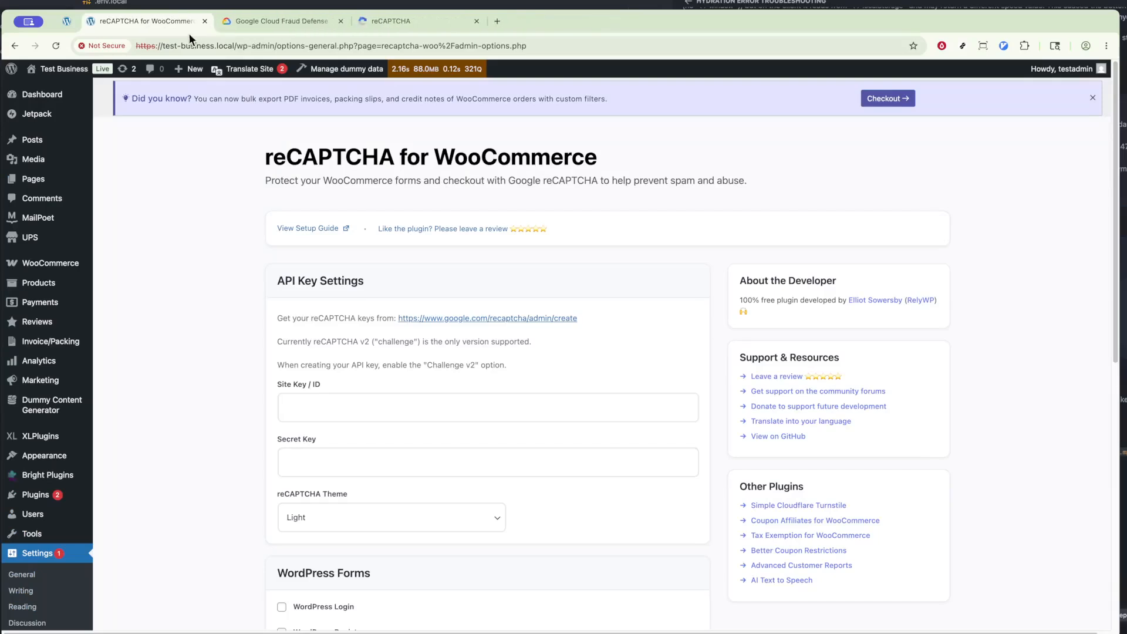
left_click(389, 27)
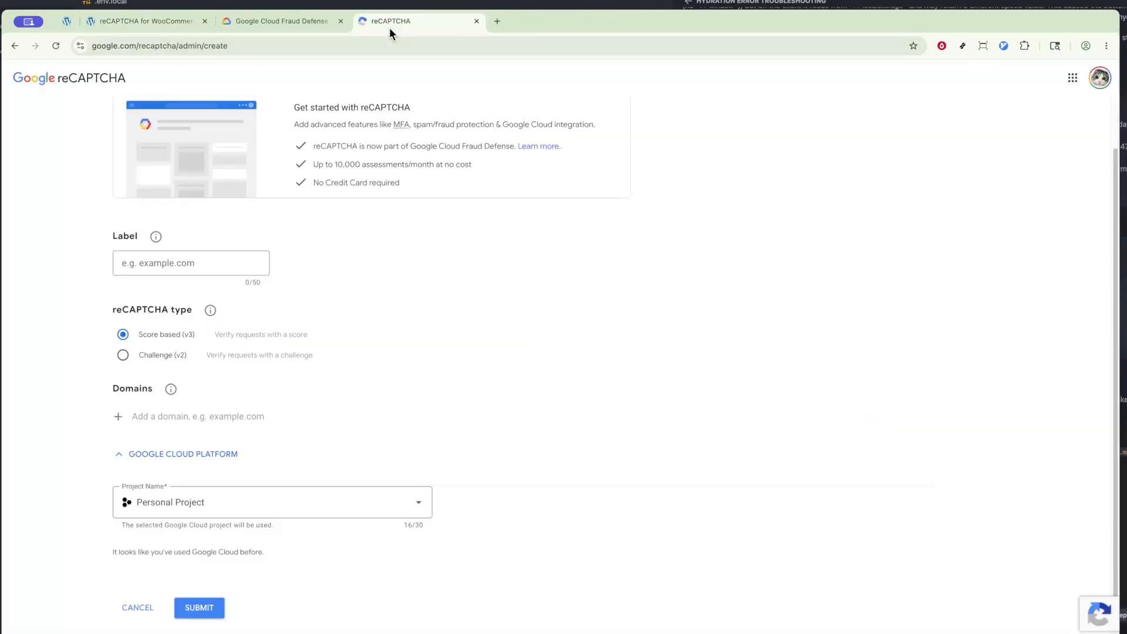
Step: Enter "woocommerce" as the label of the new reCAPTCHA site
scroll(432, 301, "up", 2)
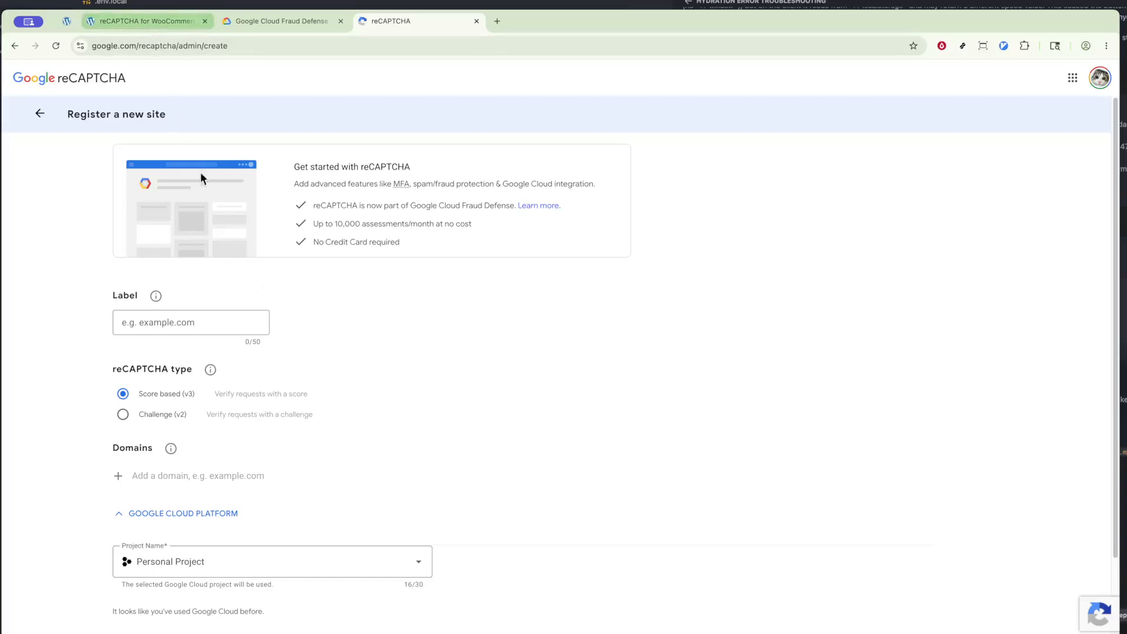
scroll(301, 309, "down", 2)
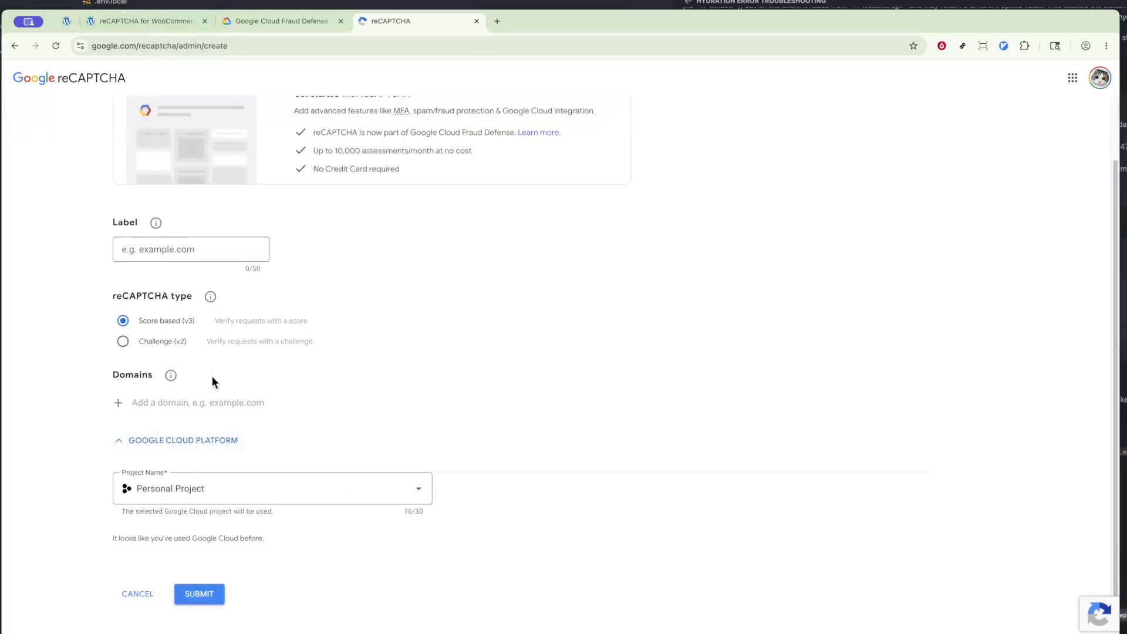
scroll(213, 376, "up", 1)
left_click(175, 278)
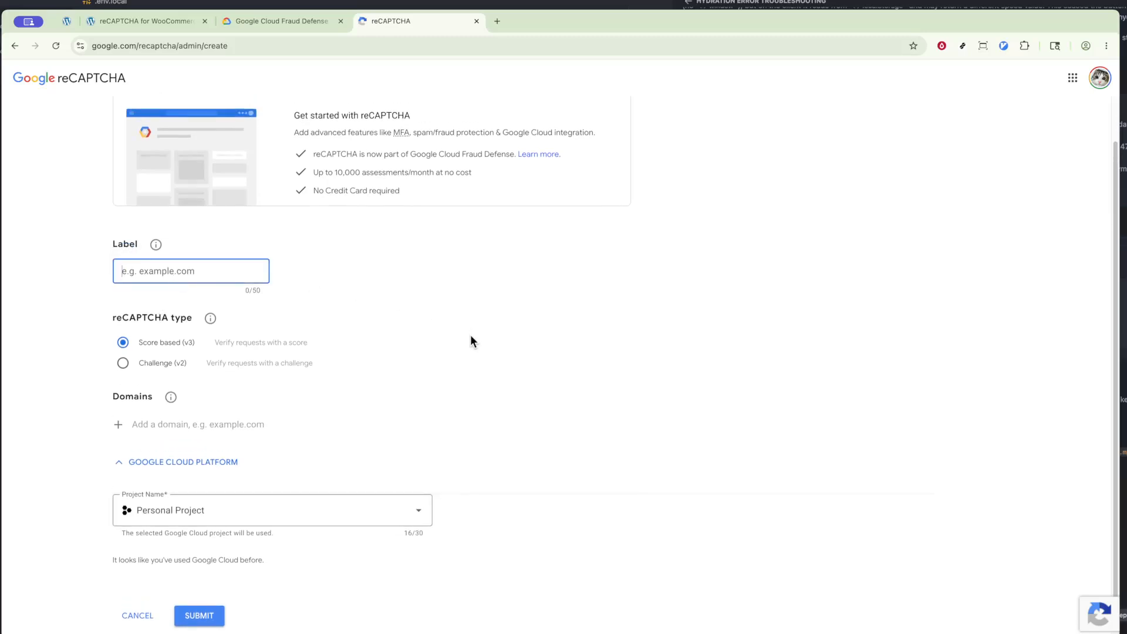
type("wocomm")
key("BackSpace")
key("BackSpace")
key("BackSpace")
type("ocommerce")
Step: Set the reCAPTCHA type to Challenge (v2) with the "I'm not a robot" Checkbox and start a domain entry
left_click(123, 363)
left_click(123, 342)
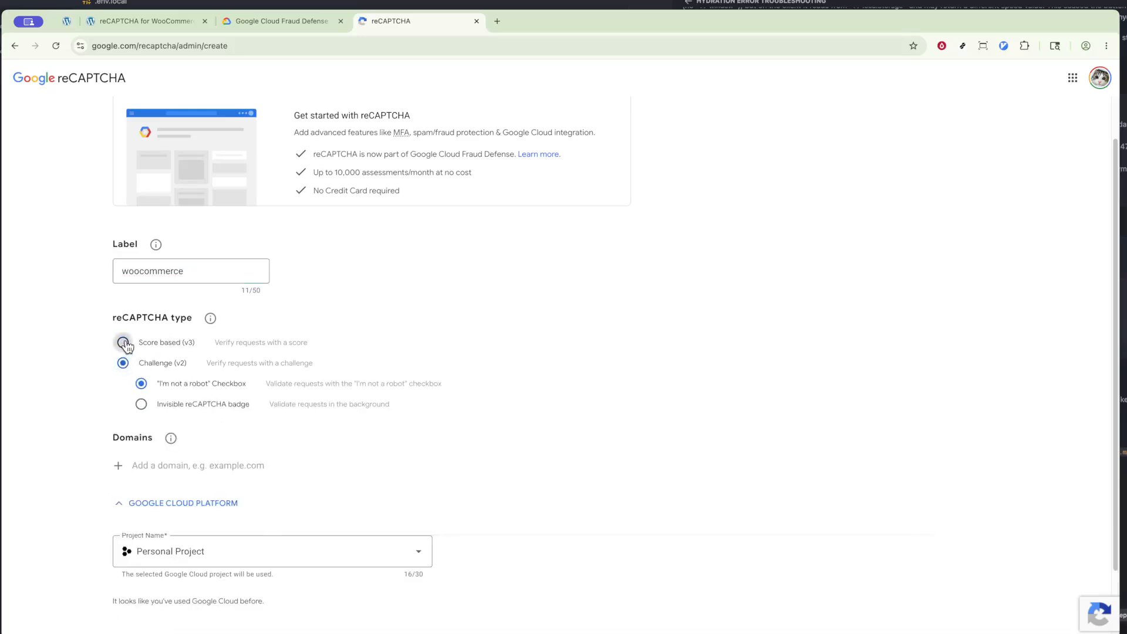
scroll(432, 404, "down", 1)
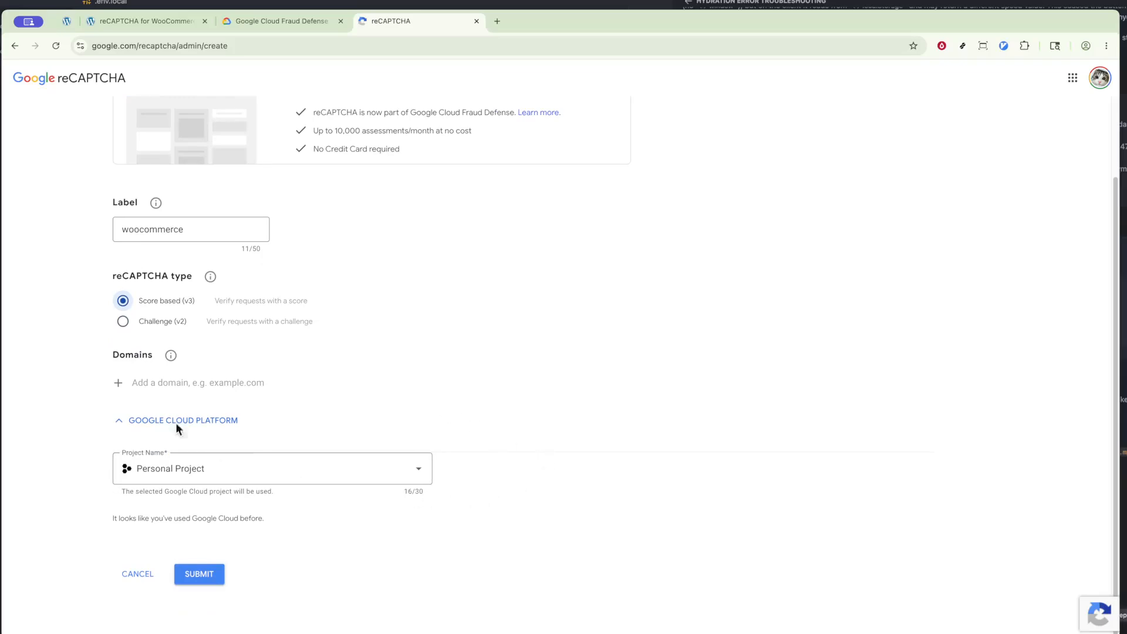
left_click(125, 322)
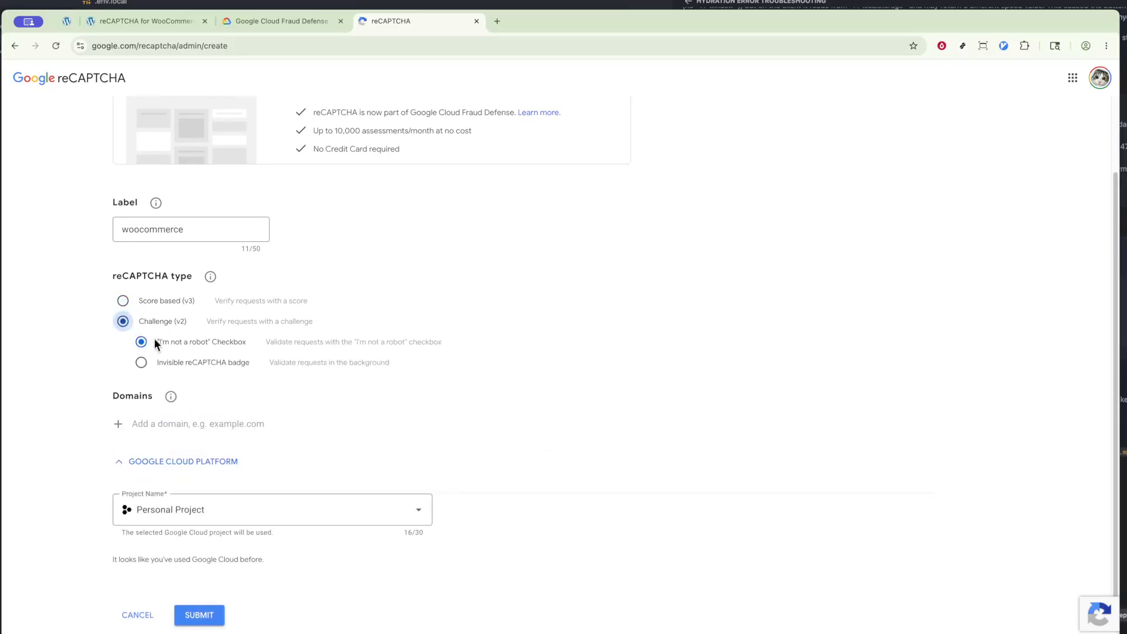
left_click(142, 363)
left_click(141, 342)
left_click(149, 425)
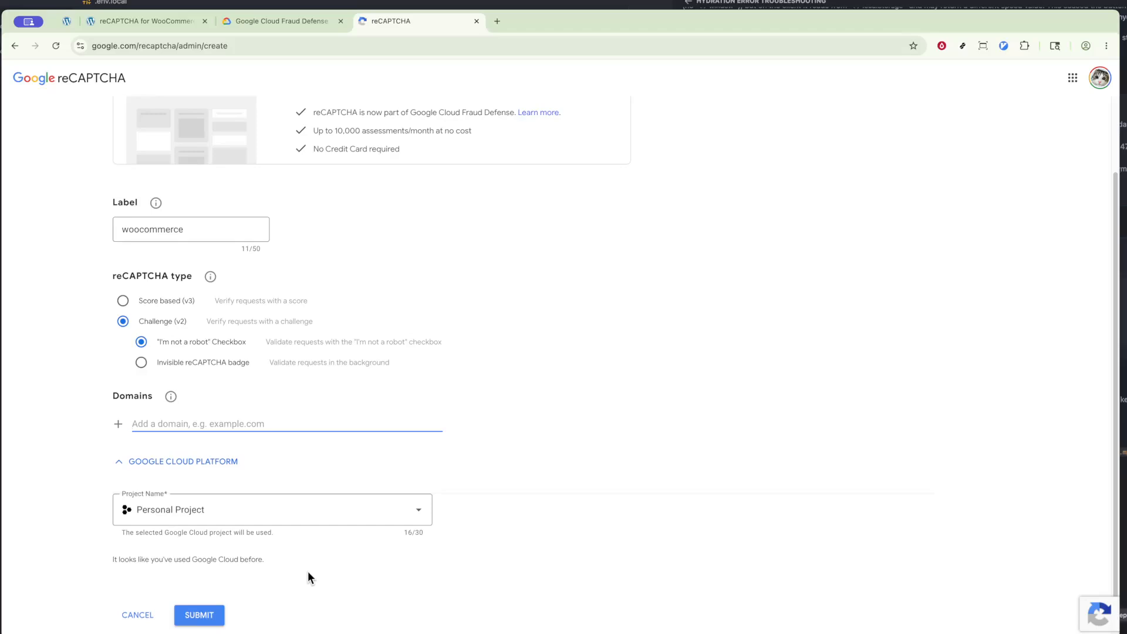
Step: Look through the WordPress site's installed plugins for the reCAPTCHA plugin, searching the page for "recapture"
key("super+1")
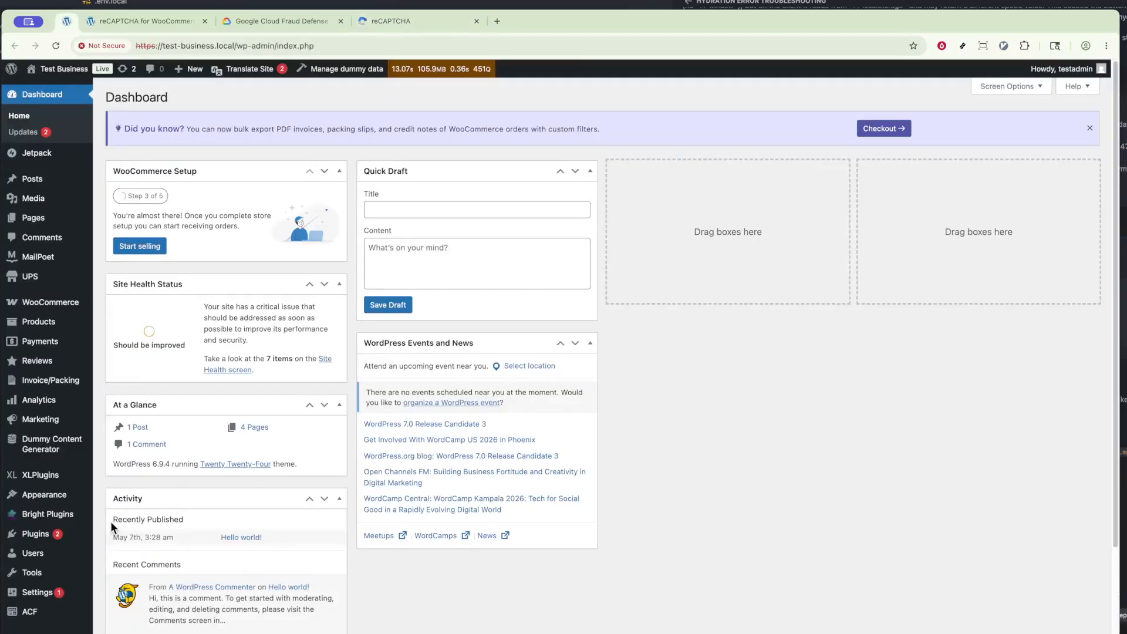
mouse_move(63, 540)
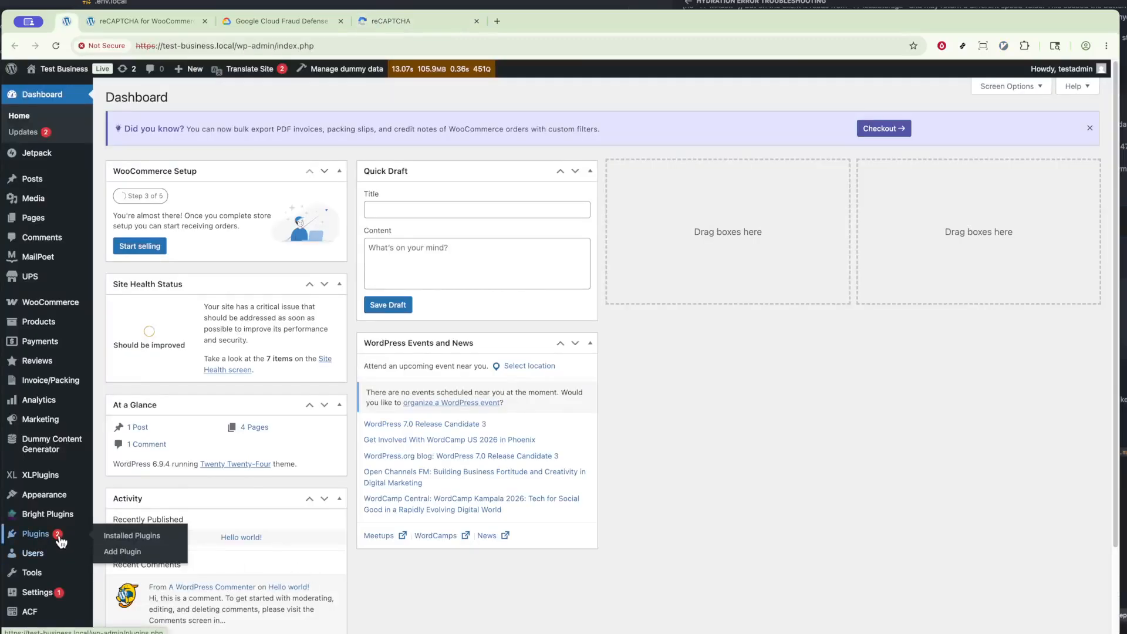
left_click(137, 543)
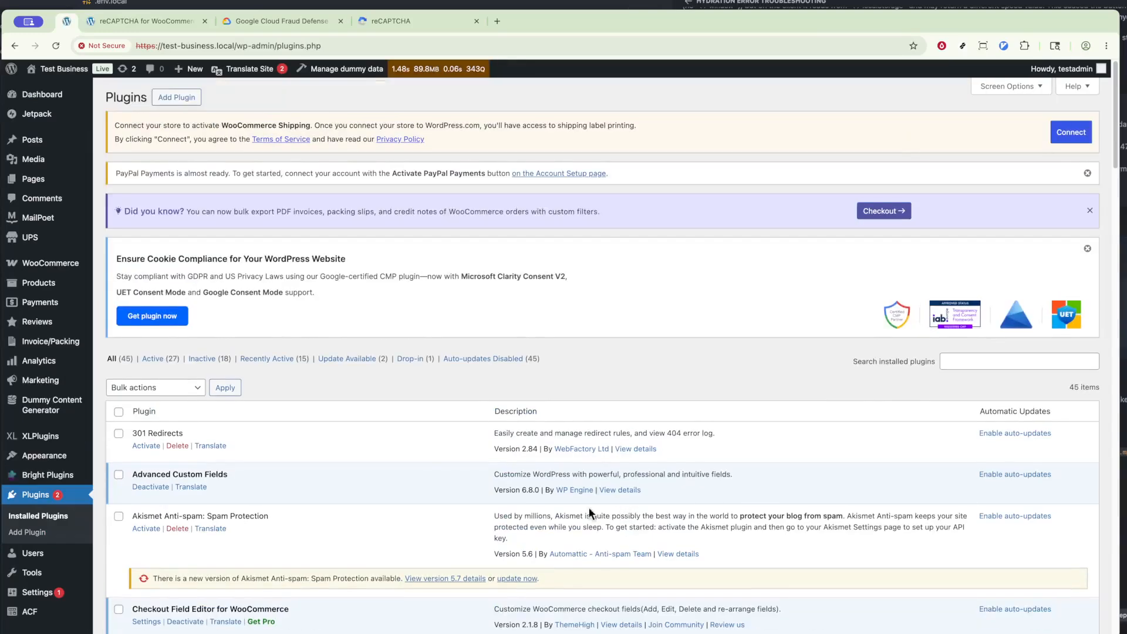
key("ctrl+f")
type("r")
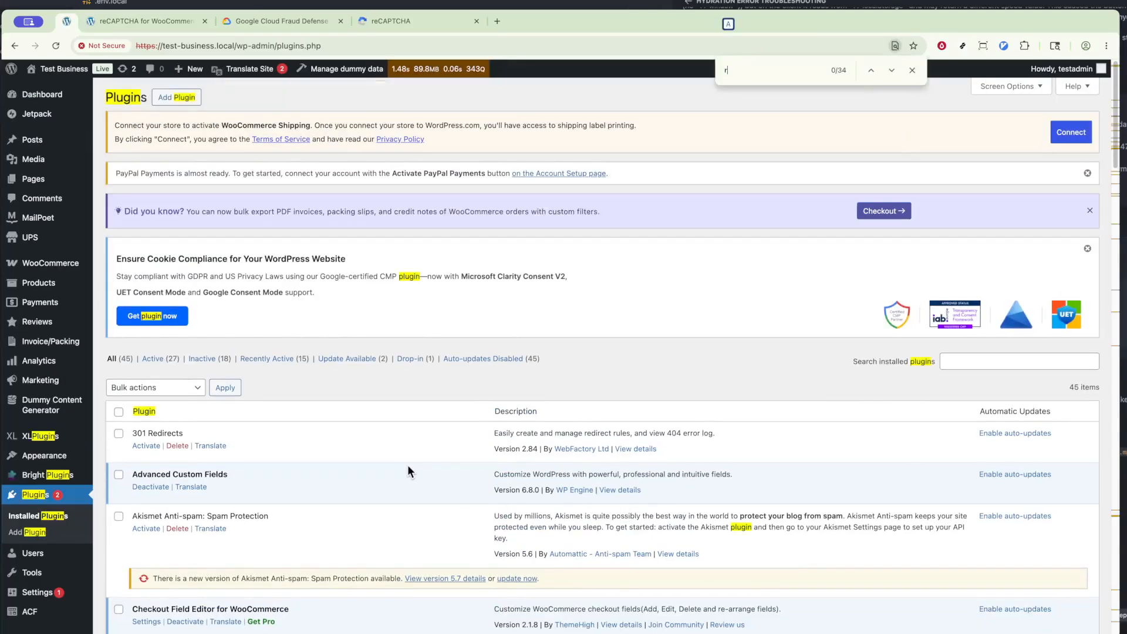
type("ecapture")
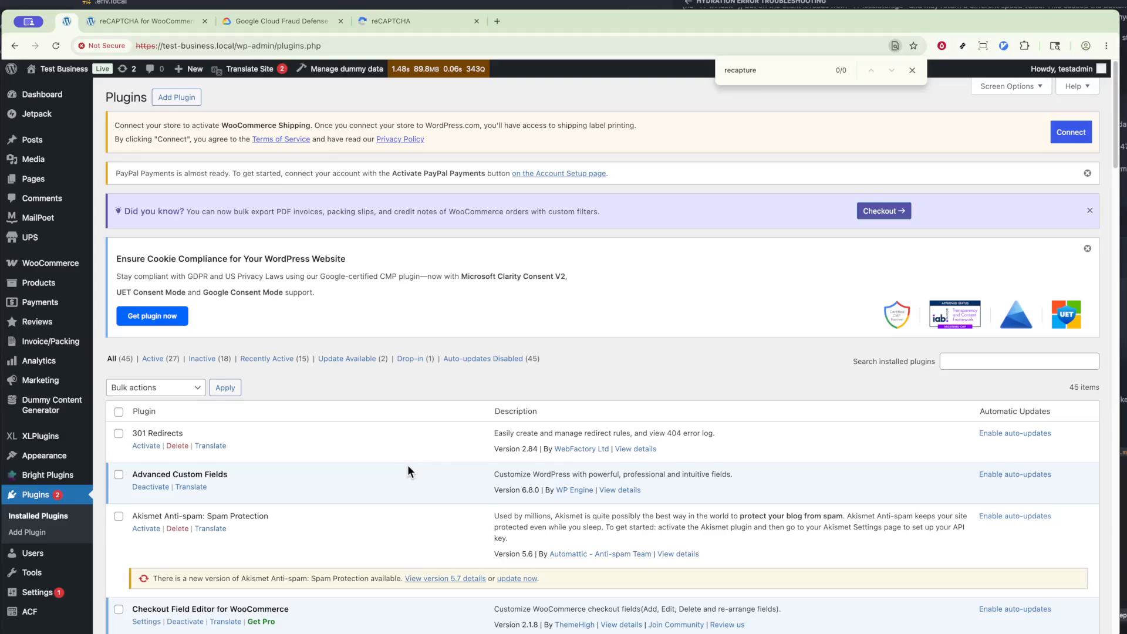
scroll(407, 465, "down", 6)
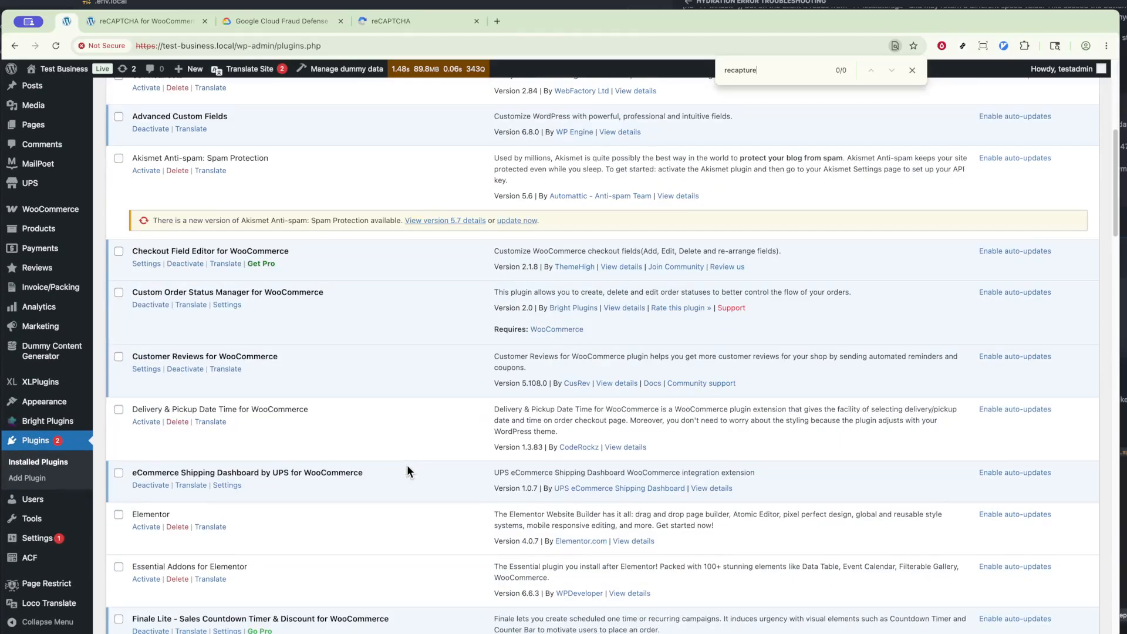
key("Escape")
scroll(407, 464, "down", 7)
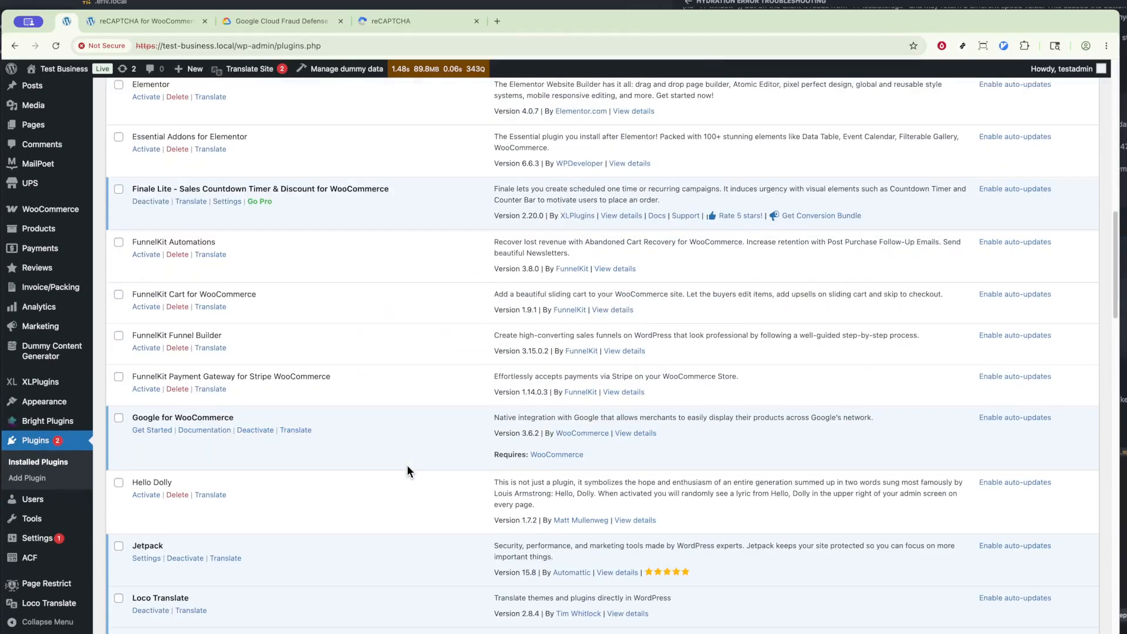
scroll(406, 465, "down", 2)
scroll(407, 464, "down", 5)
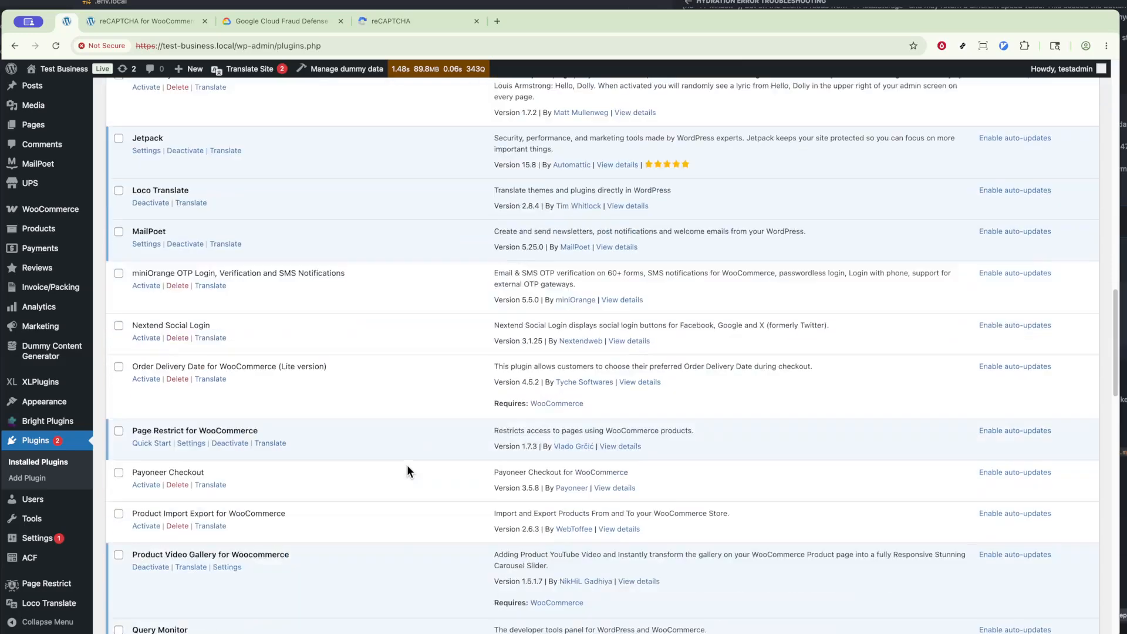
Step: Go to the reCAPTCHA for WooCommerce settings and examine the plugin title, Site Key, Secret Key and theme options
key("ctrl+Tab")
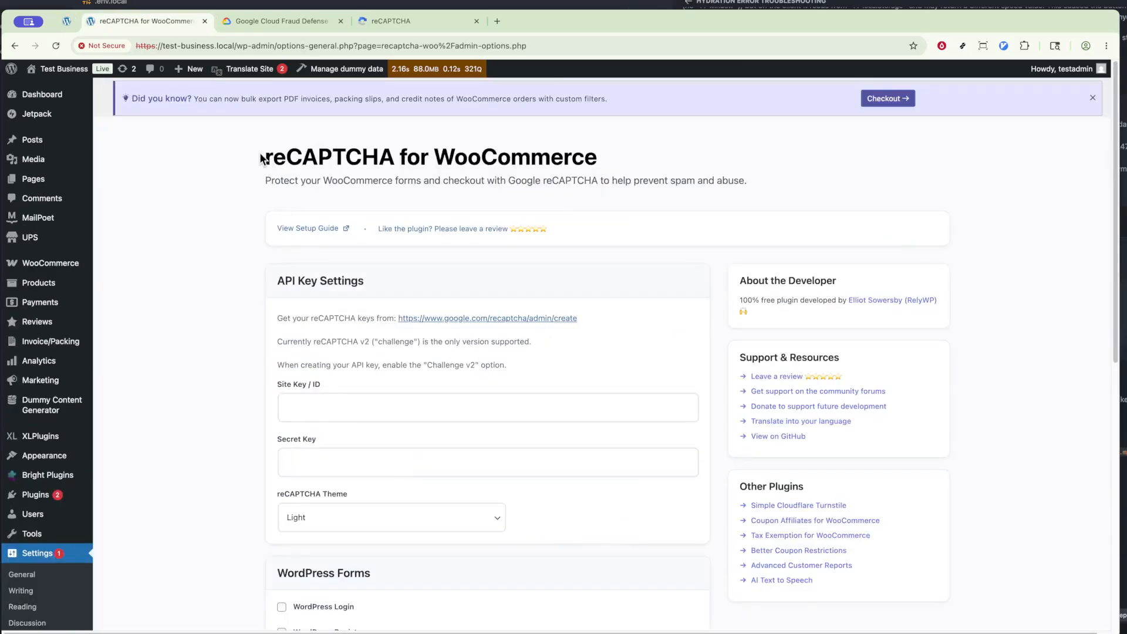
left_click_drag(265, 157, 553, 157)
left_click(662, 252)
scroll(635, 316, "down", 2)
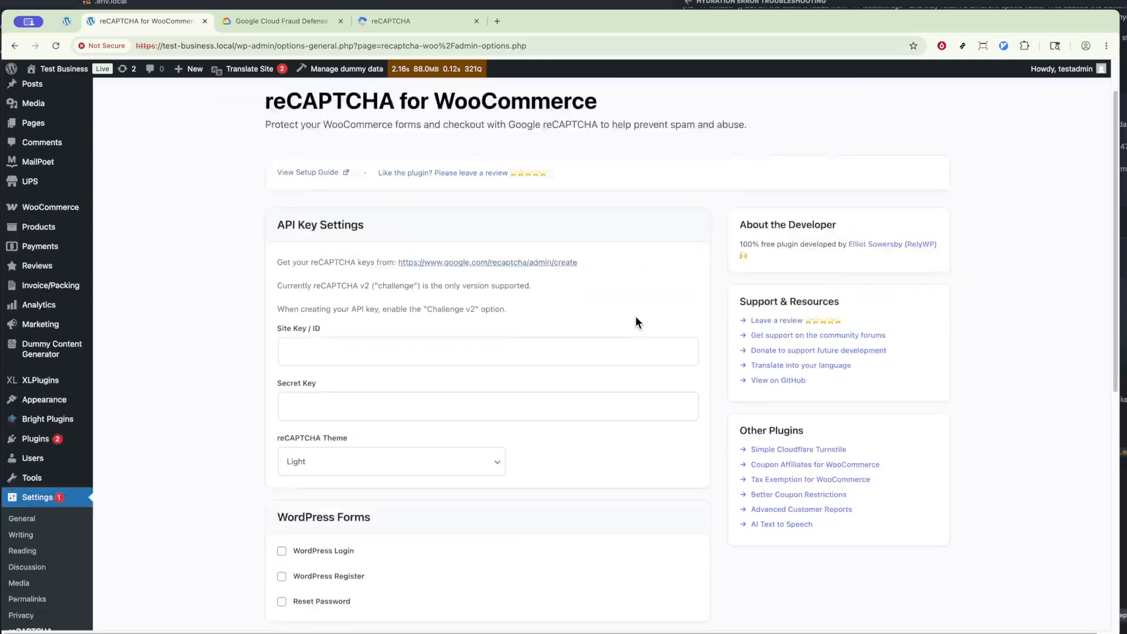
left_click(350, 292)
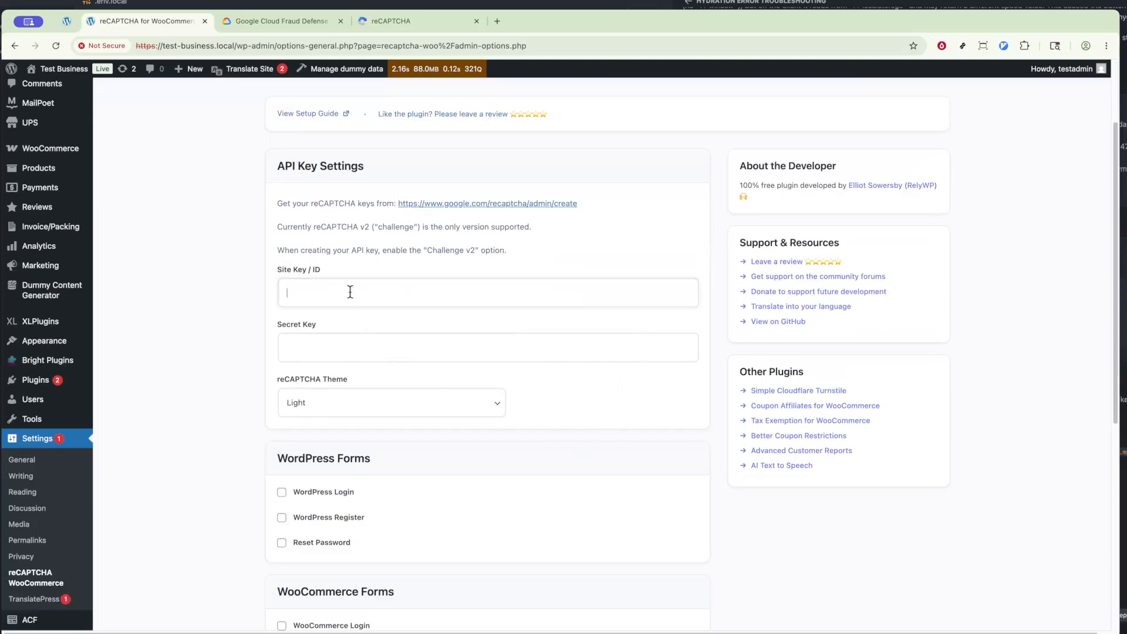
left_click(350, 352)
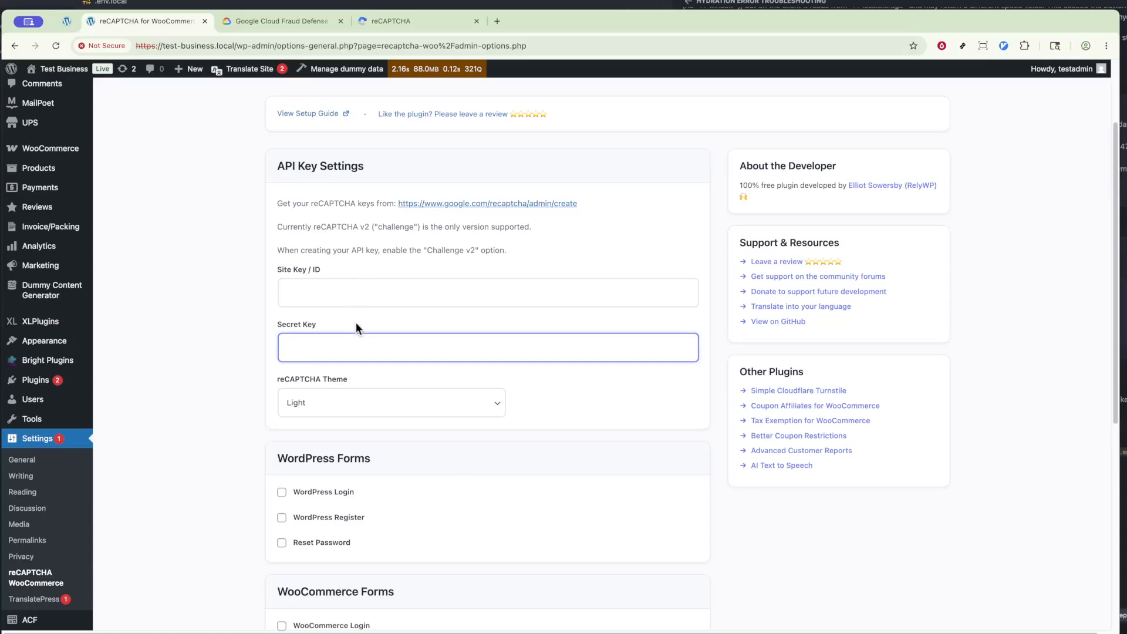
left_click(366, 405)
left_click(423, 394)
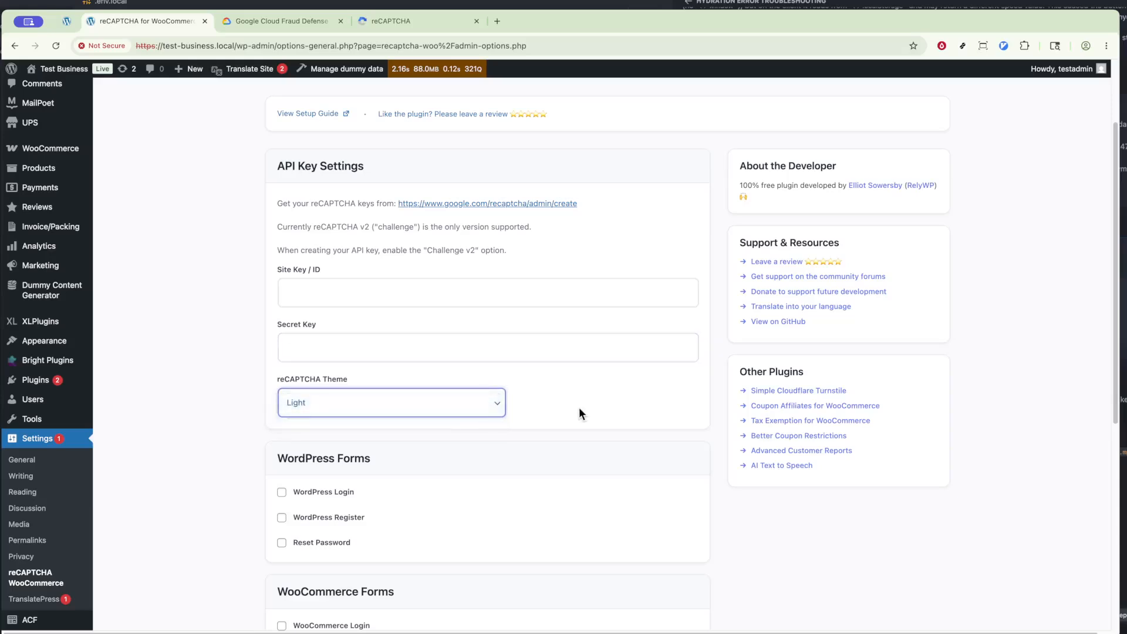
Step: Enable reCAPTCHA on the WordPress Login and WordPress Register forms
scroll(578, 409, "down", 5)
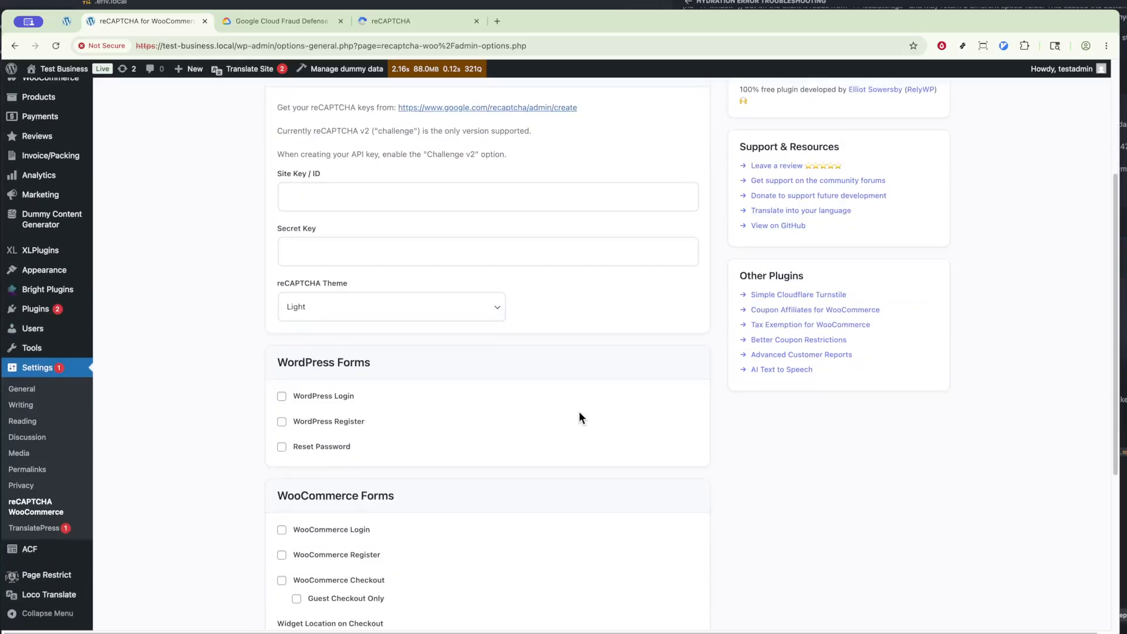
scroll(579, 414, "down", 2)
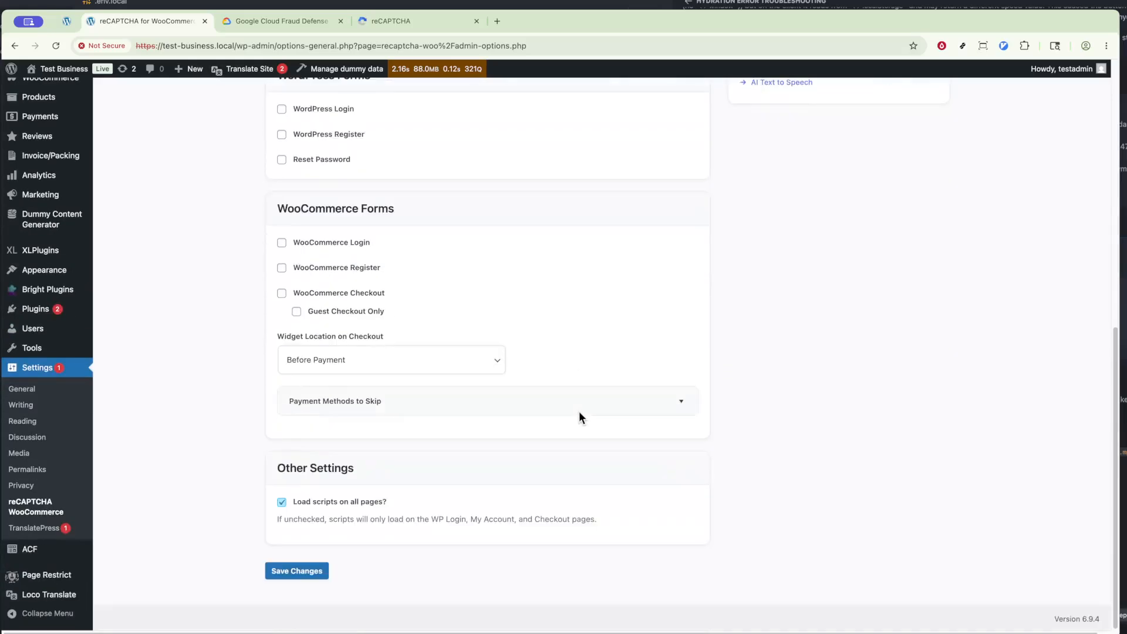
scroll(580, 418, "up", 5)
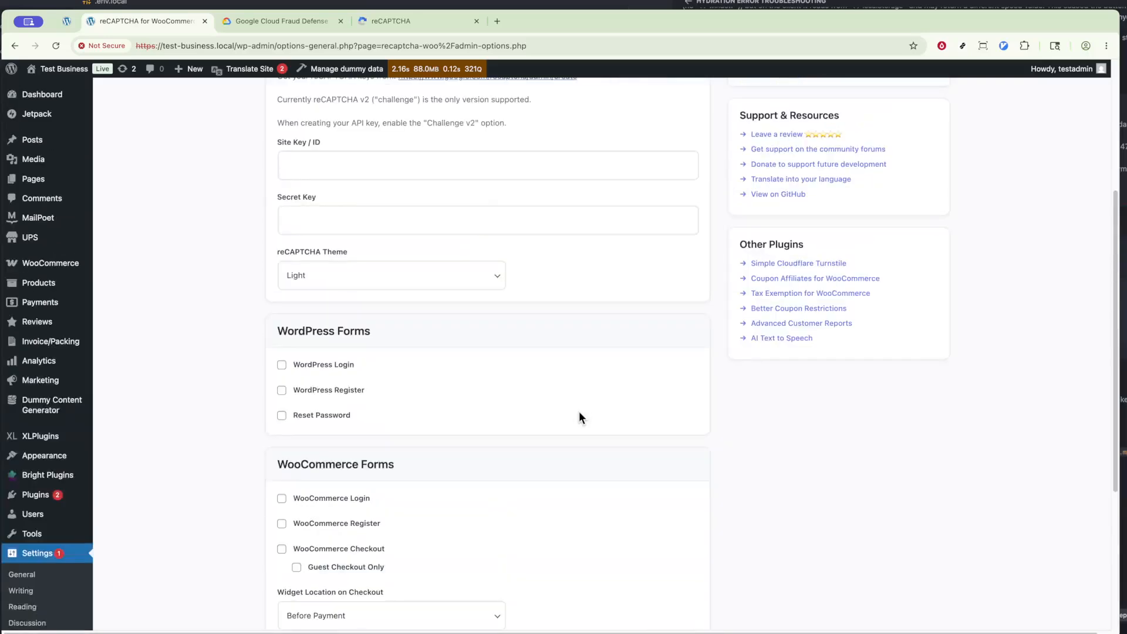
scroll(579, 418, "down", 1)
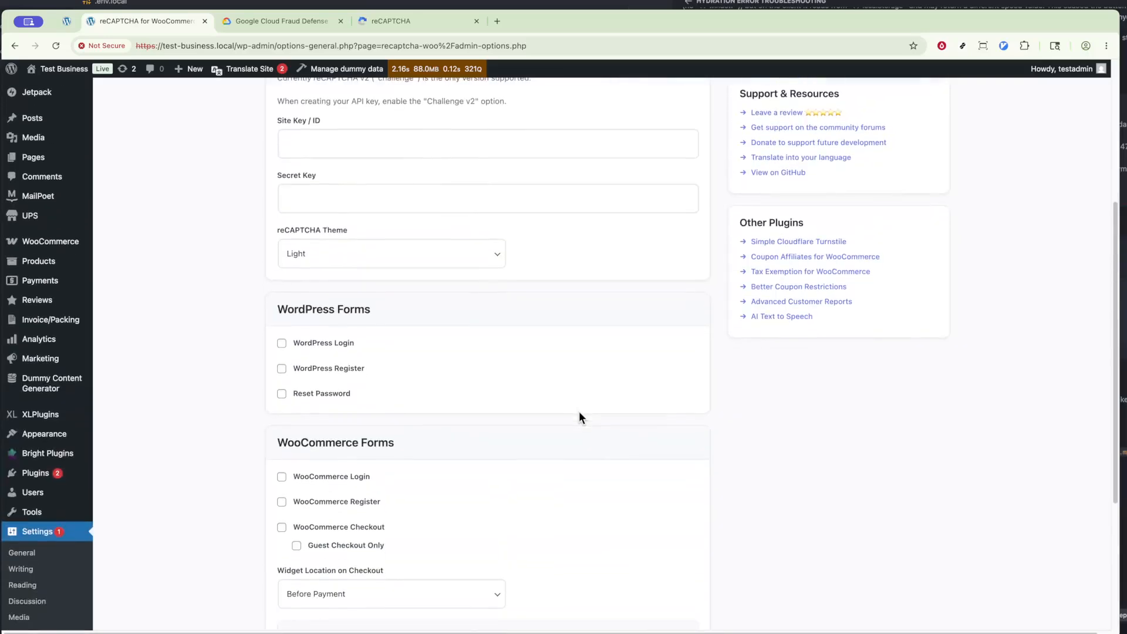
left_click(280, 345)
left_click(282, 370)
left_click(281, 394)
left_click(278, 399)
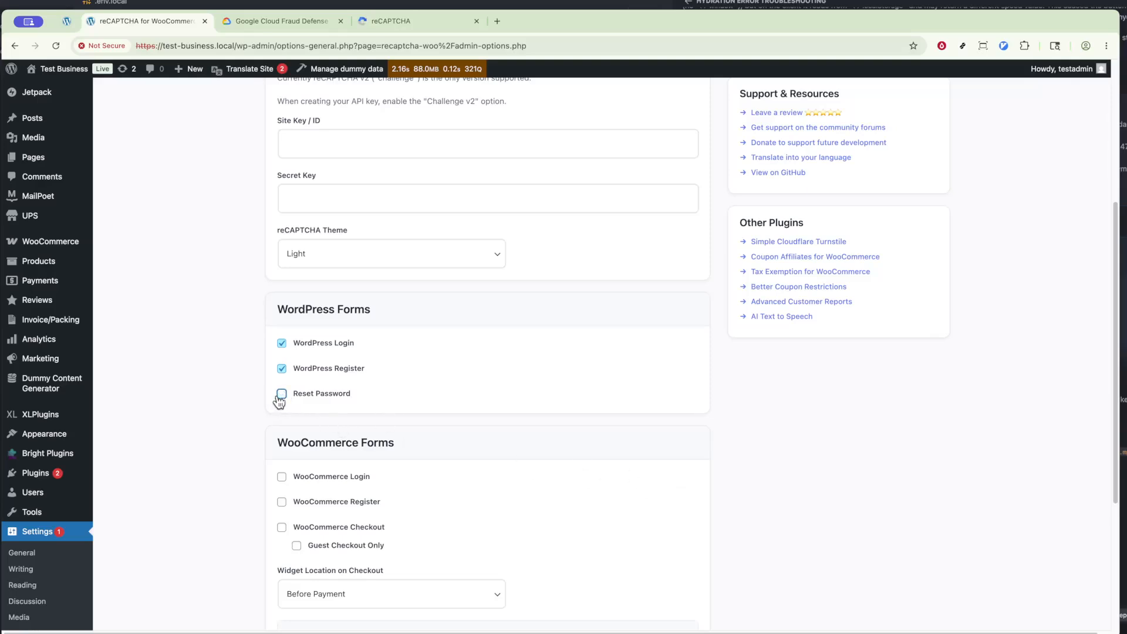
Step: Enable reCAPTCHA on the WooCommerce Login, WooCommerce Register and WooCommerce Checkout forms
left_click(282, 503)
left_click(282, 477)
scroll(524, 481, "down", 3)
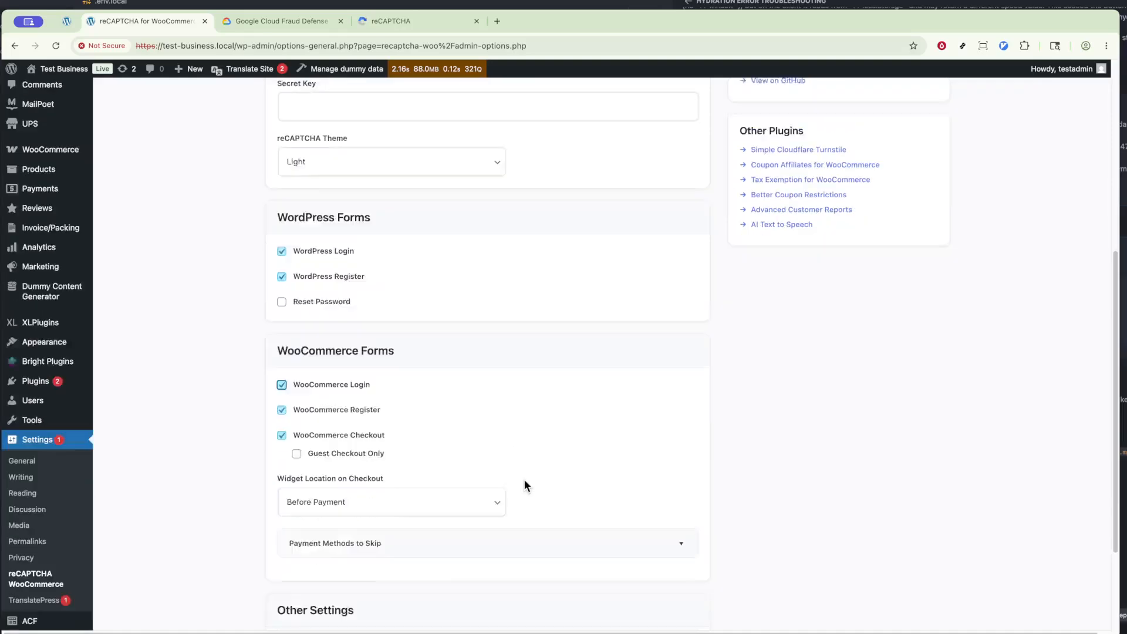
scroll(523, 485, "down", 2)
scroll(524, 485, "down", 3)
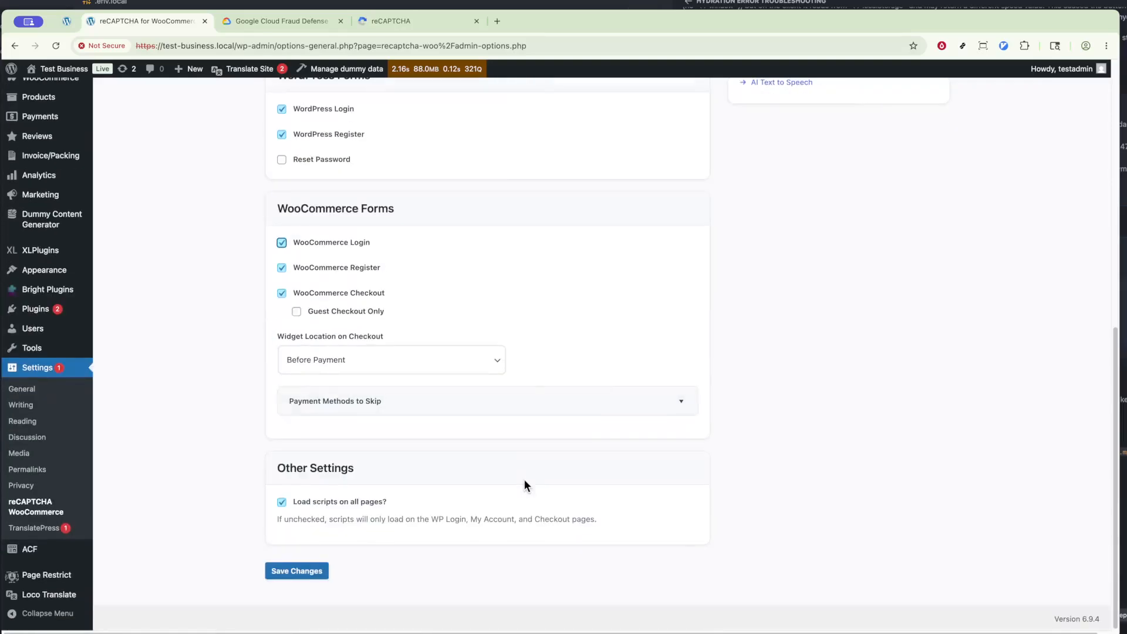